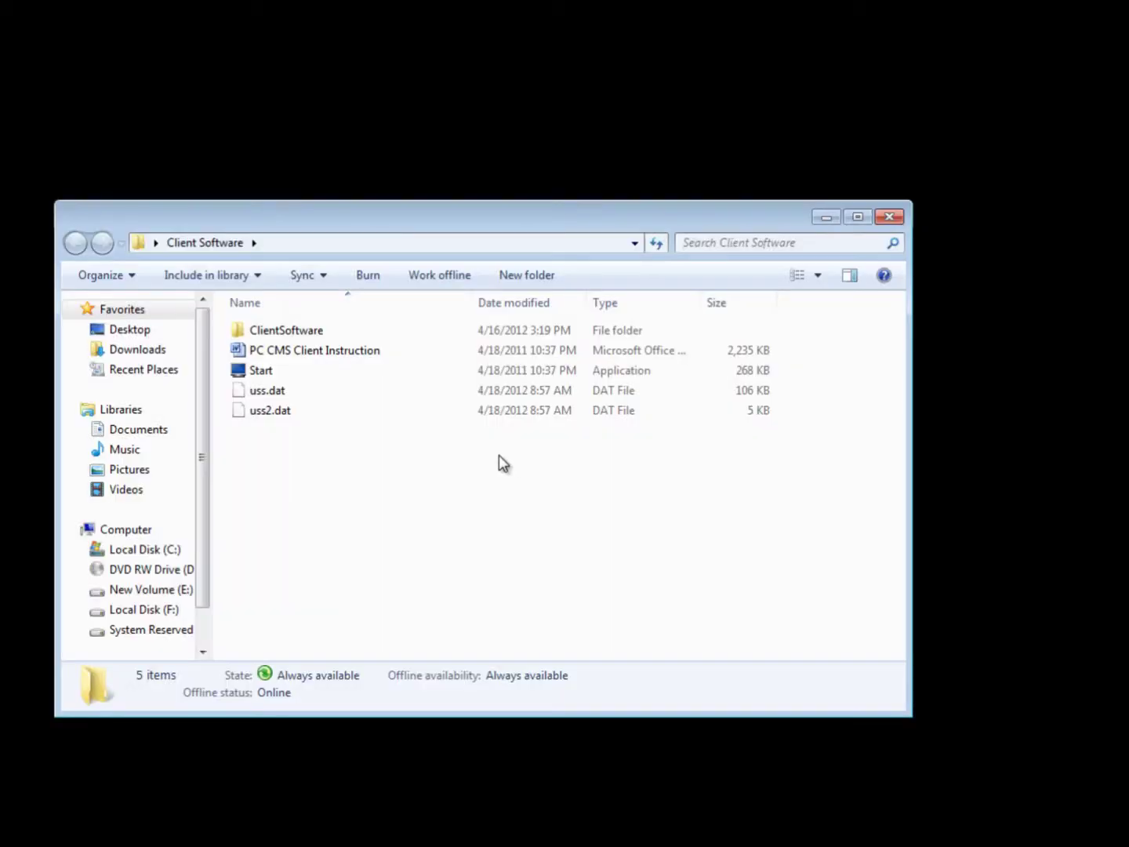
Step: Move the Client Software Explorer window a little lower and further right
{"action": "mouse_move", "coordinate": [250, 220]}
{"action": "left_mouse_down"}
{"action": "mouse_move", "coordinate": [346, 310]}
{"action": "mouse_move", "coordinate": [271, 264]}
{"action": "left_mouse_up"}
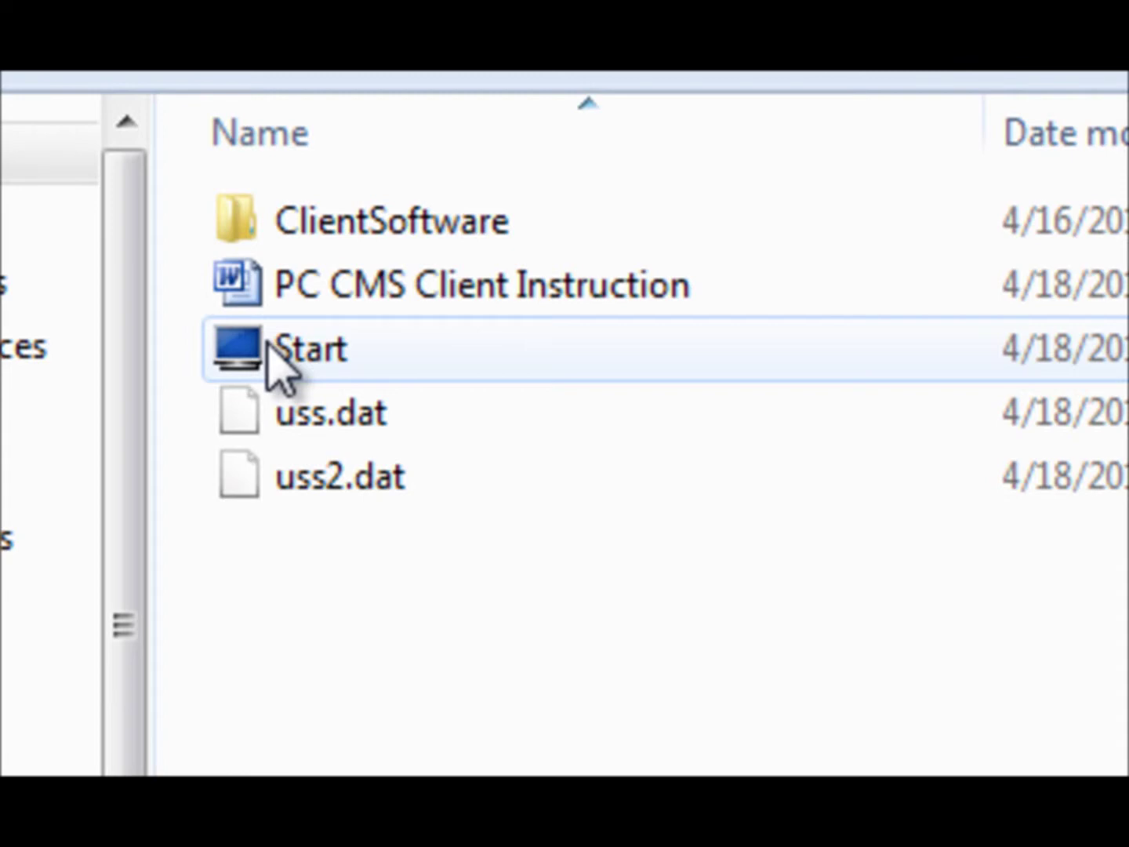
Step: Launch Start.exe from the Client Software folder to run the 2M CMS client
{"action": "double_click", "coordinate": [269, 344]}
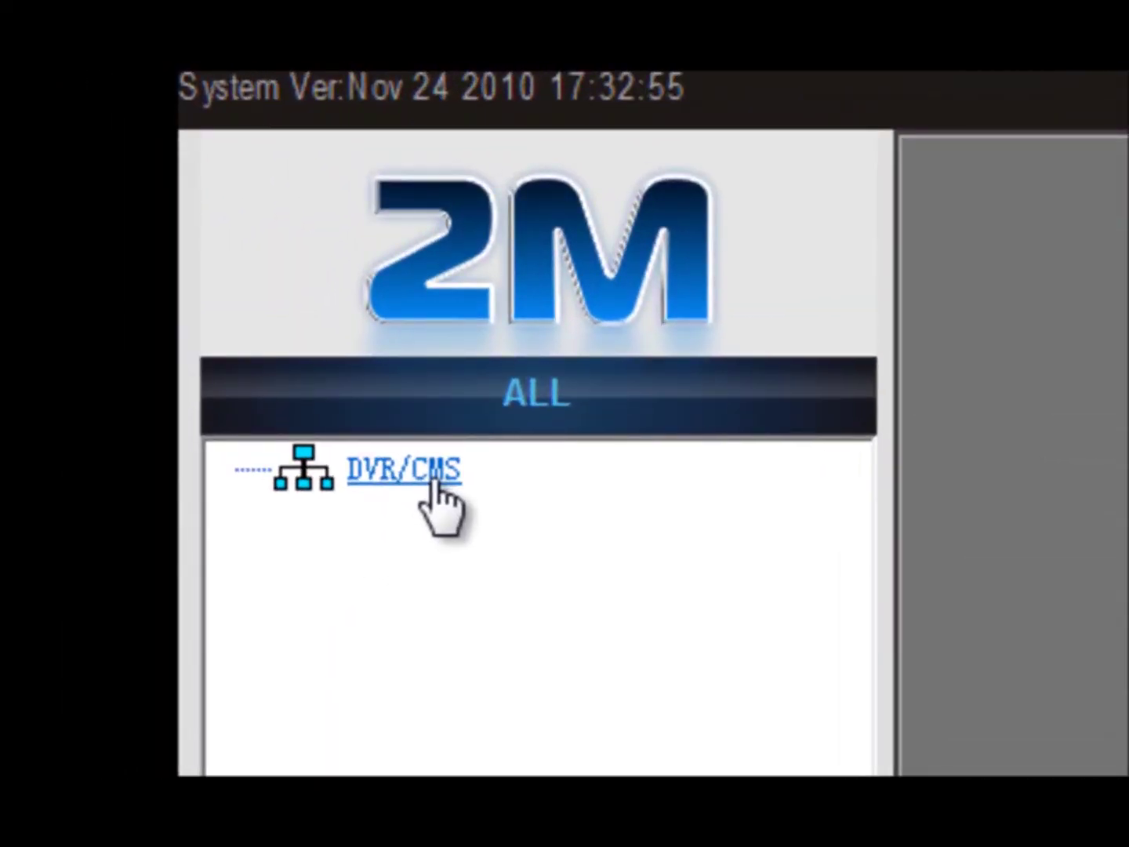
Step: Open the New IP login form from the DVR/CMS entry in the device tree
{"action": "right_click", "coordinate": [434, 481]}
{"action": "left_click", "coordinate": [560, 535]}
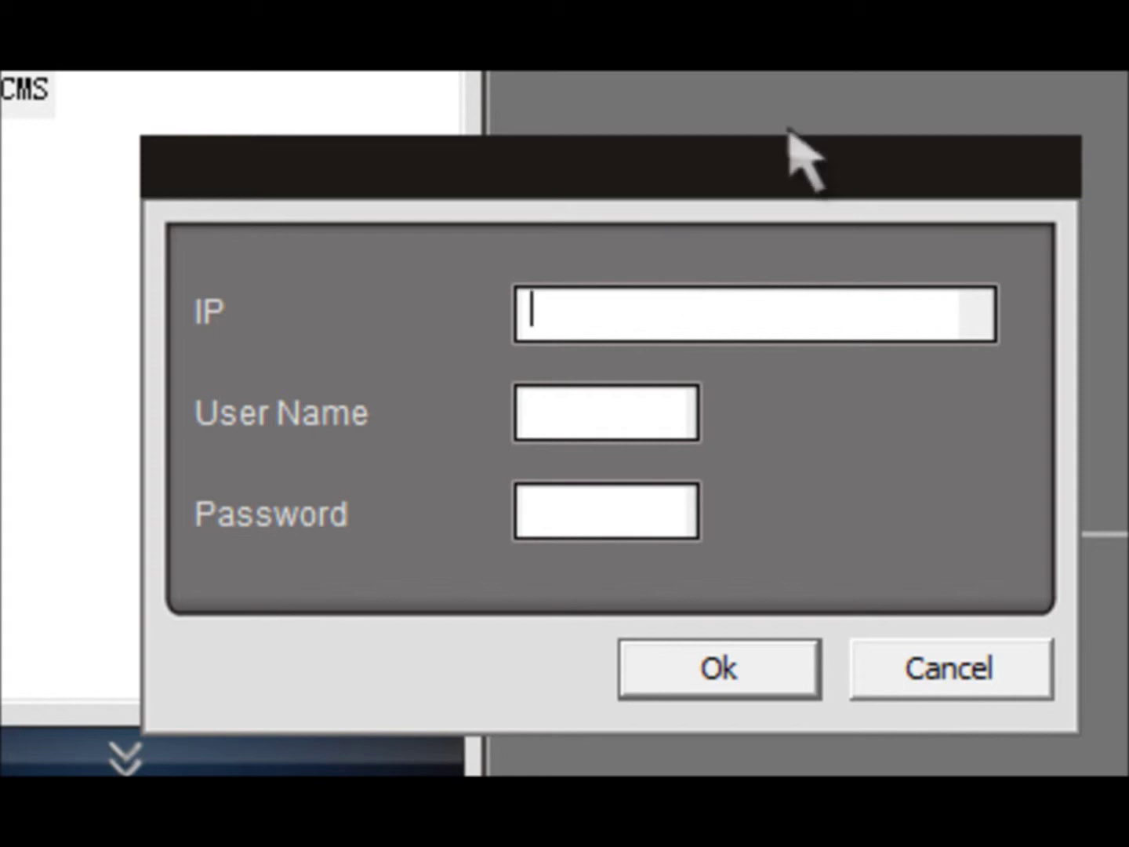
{"action": "type", "text": "192.168."}
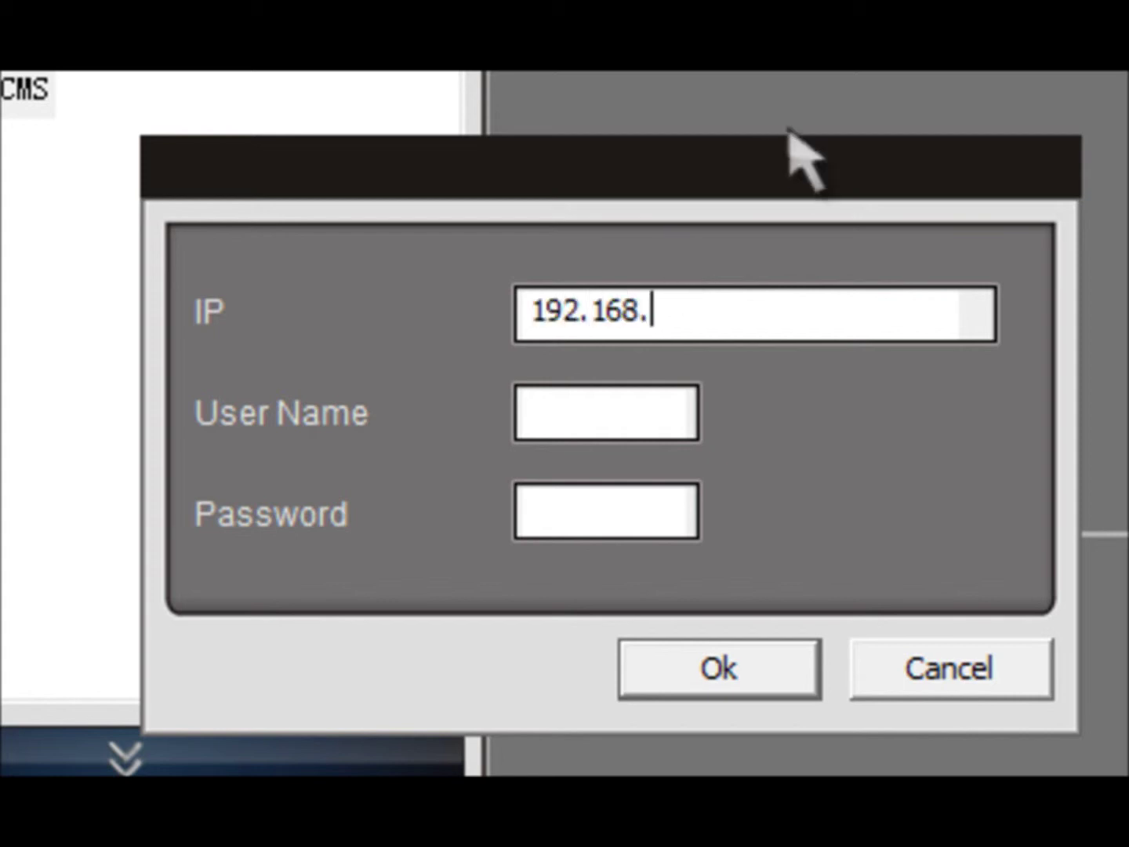
{"action": "type", "text": "0."}
{"action": "type", "text": "185"}
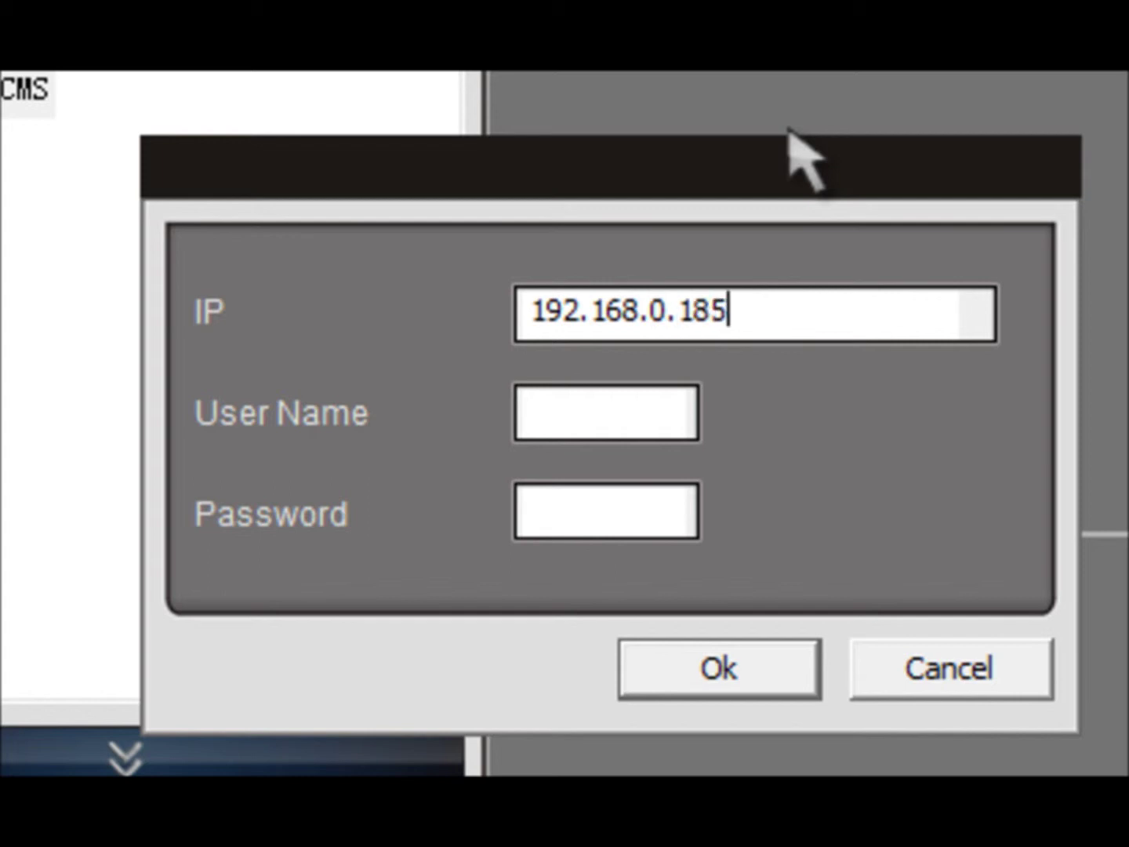
{"action": "type", "text": ":"}
{"action": "type", "text": "6802"}
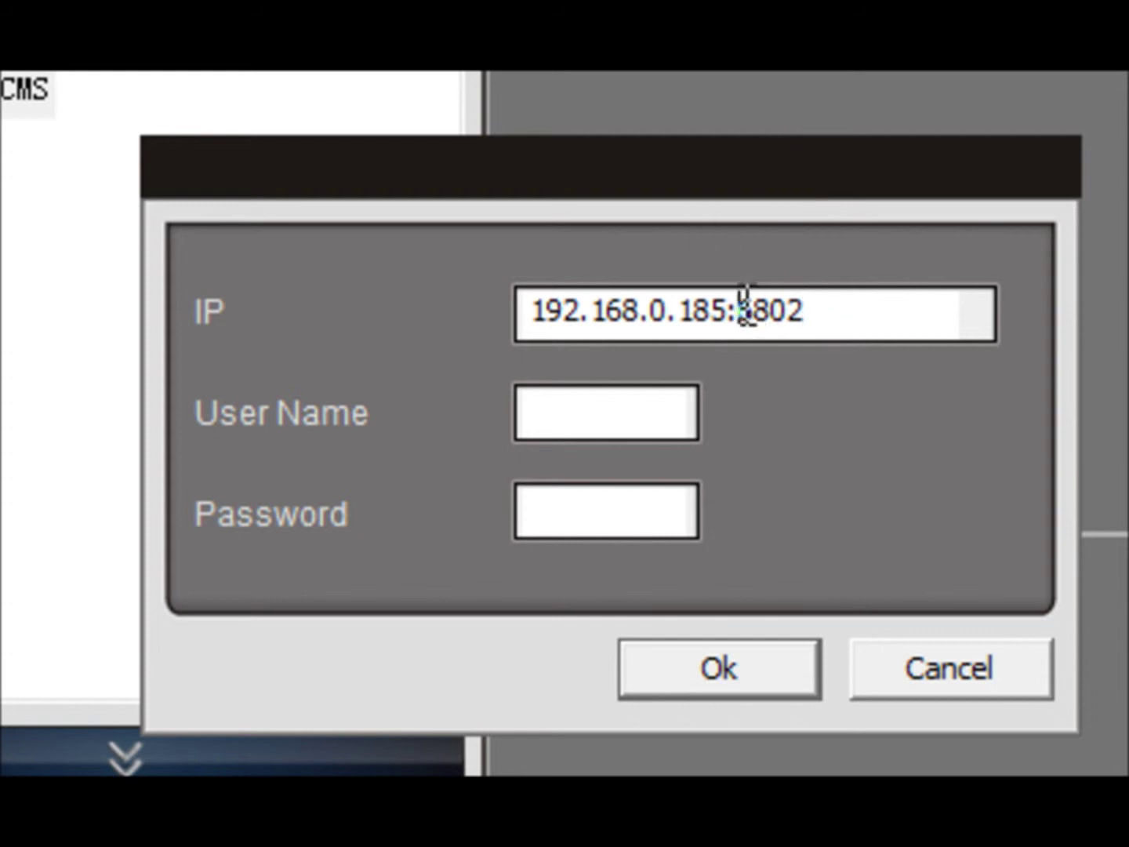
Step: Enter DVR address 192.168.0.185:6802 with its user name and password, and confirm
{"action": "left_click_drag", "start_coordinate": [739, 311], "coordinate": [994, 258]}
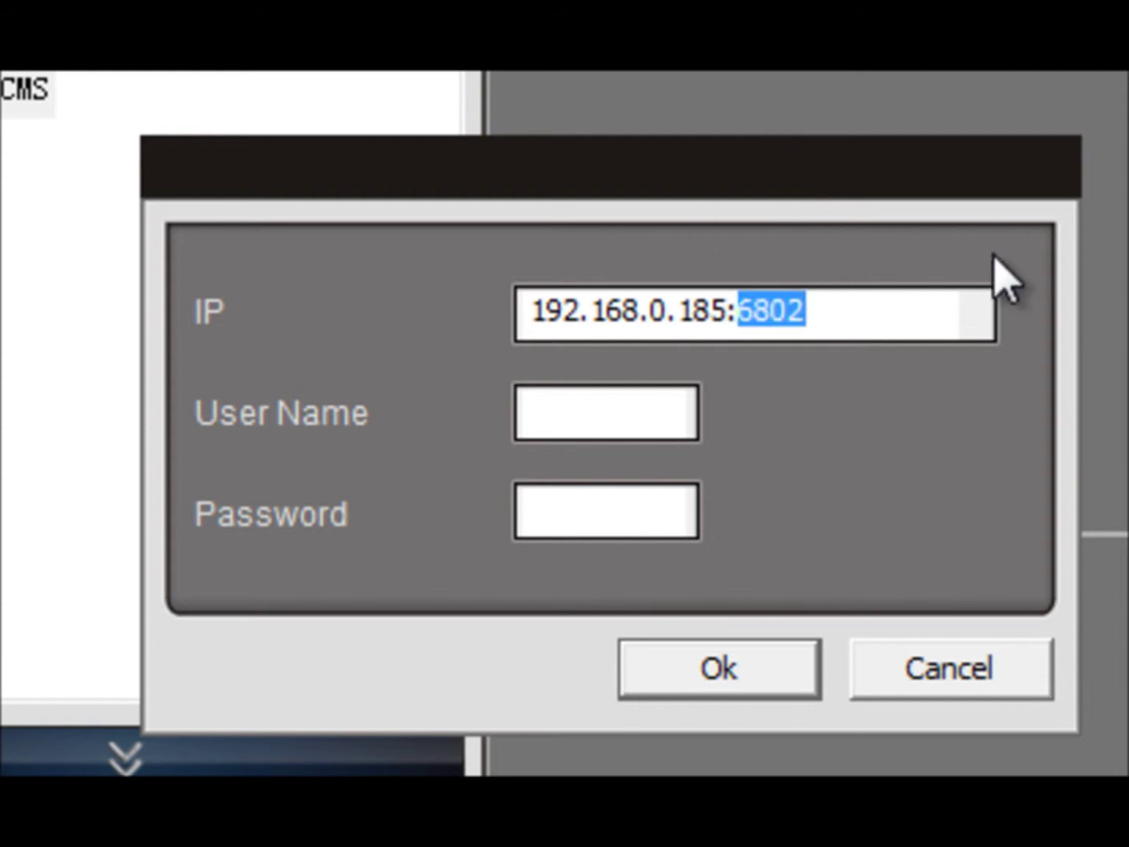
{"action": "key", "text": "Tab"}
{"action": "type", "text": "US"}
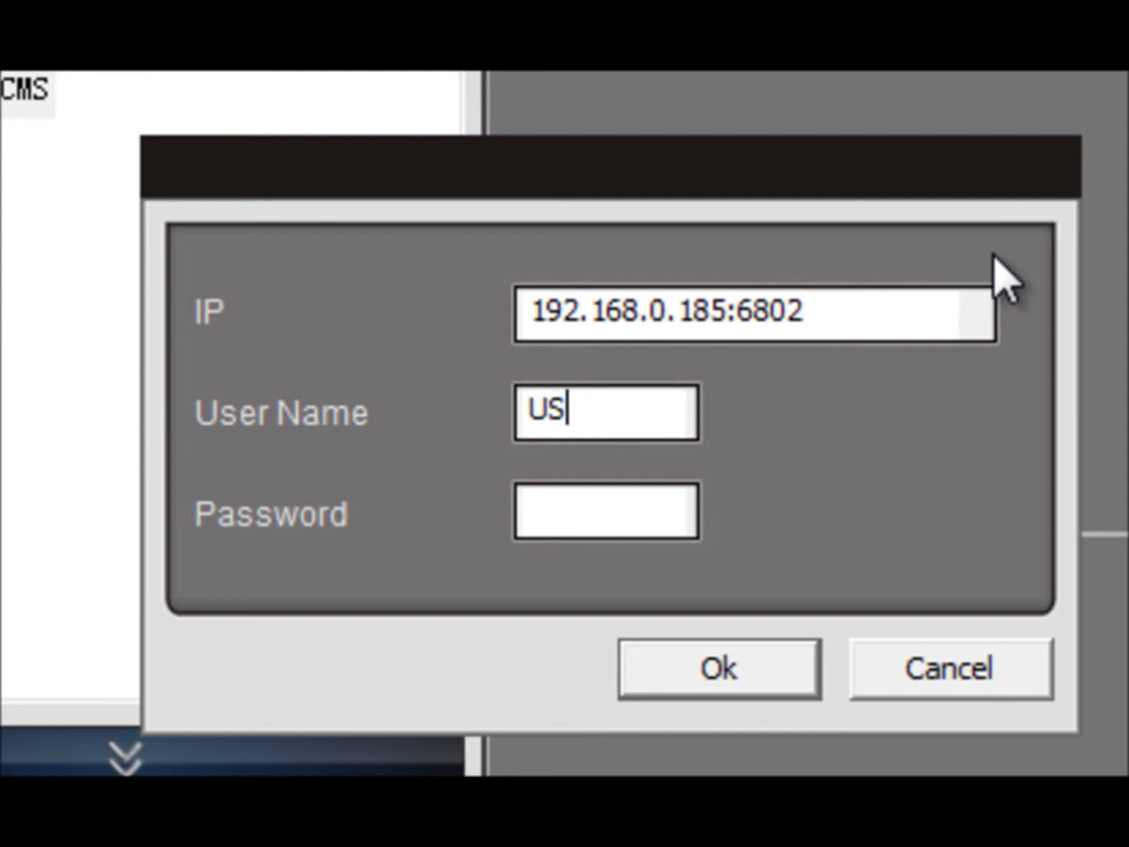
{"action": "type", "text": "ER02"}
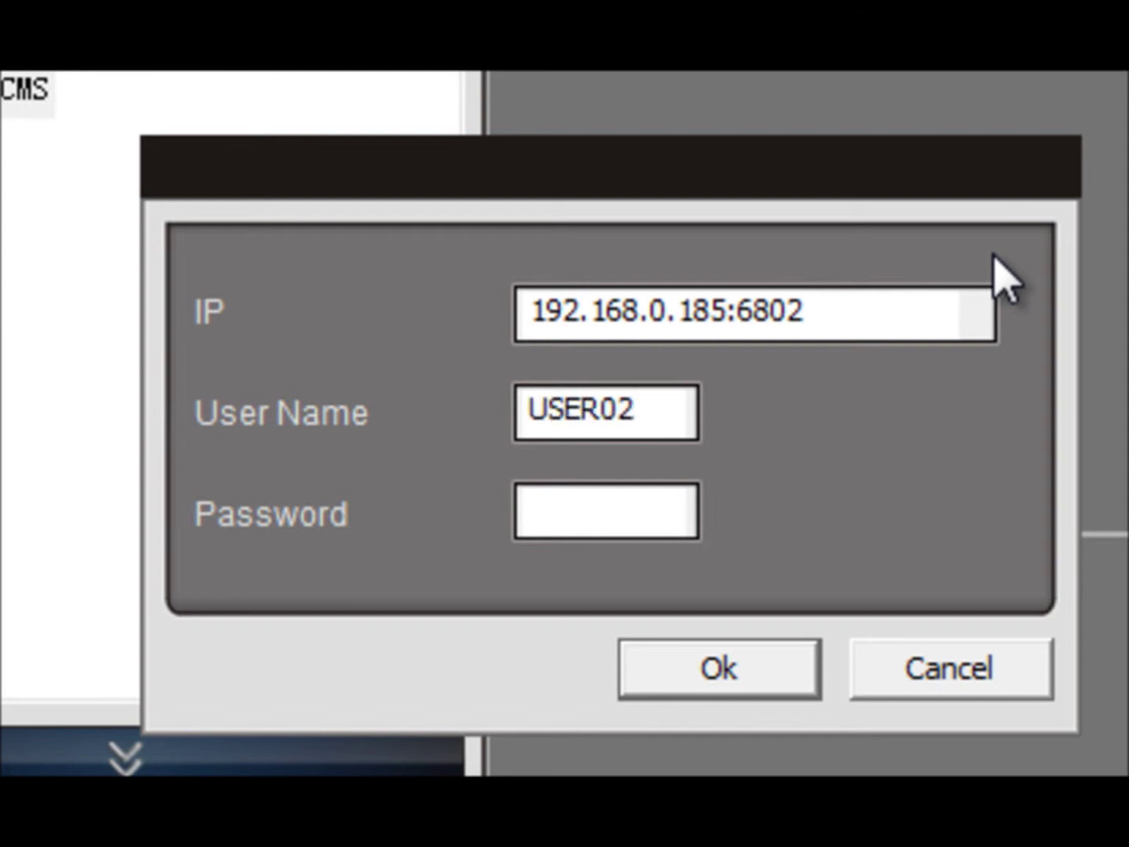
{"action": "key", "text": "Tab"}
{"action": "type", "text": "******"}
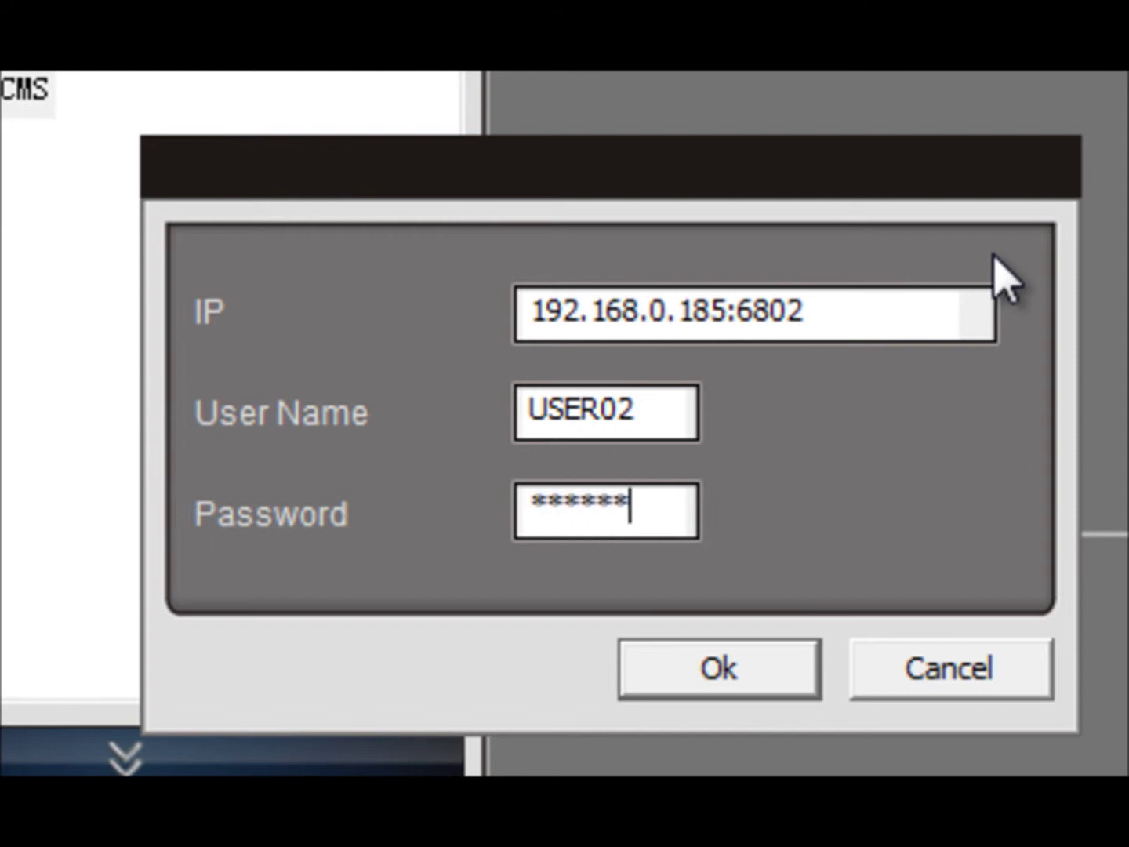
{"action": "left_click_drag", "start_coordinate": [651, 407], "coordinate": [335, 393]}
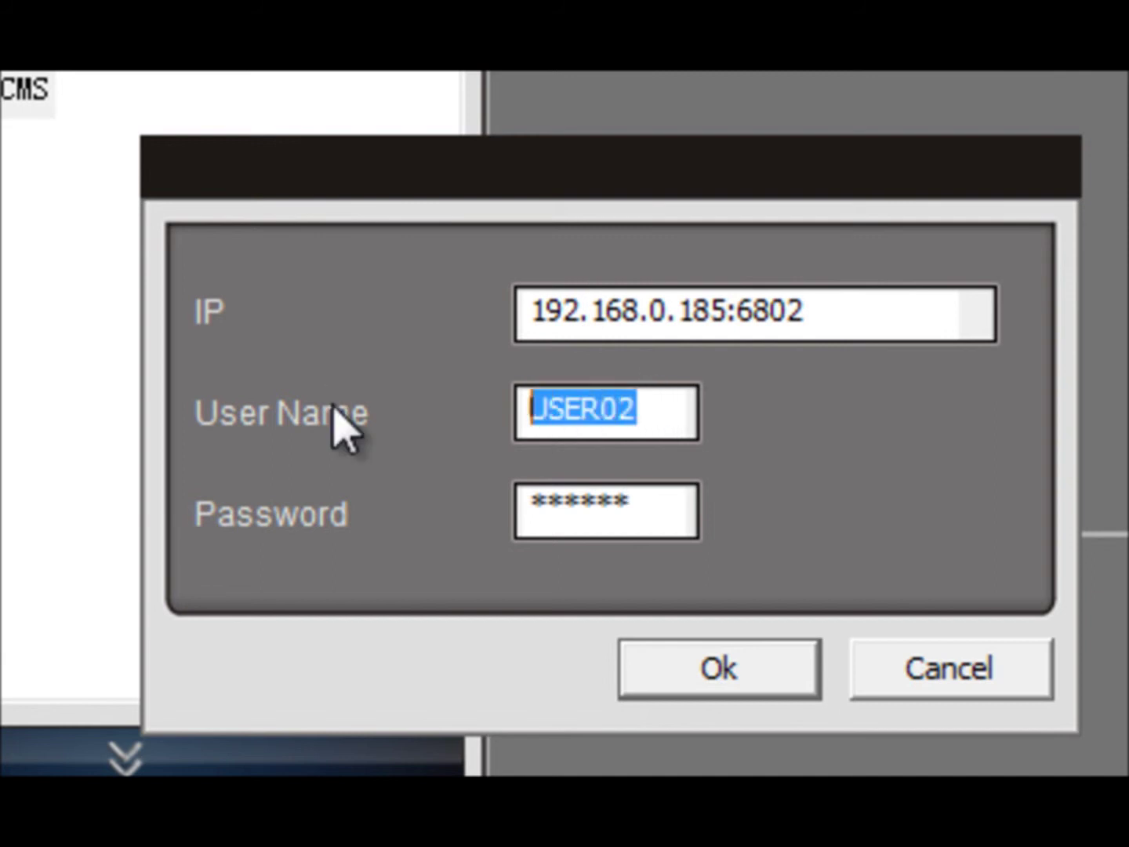
{"action": "left_click", "coordinate": [720, 664]}
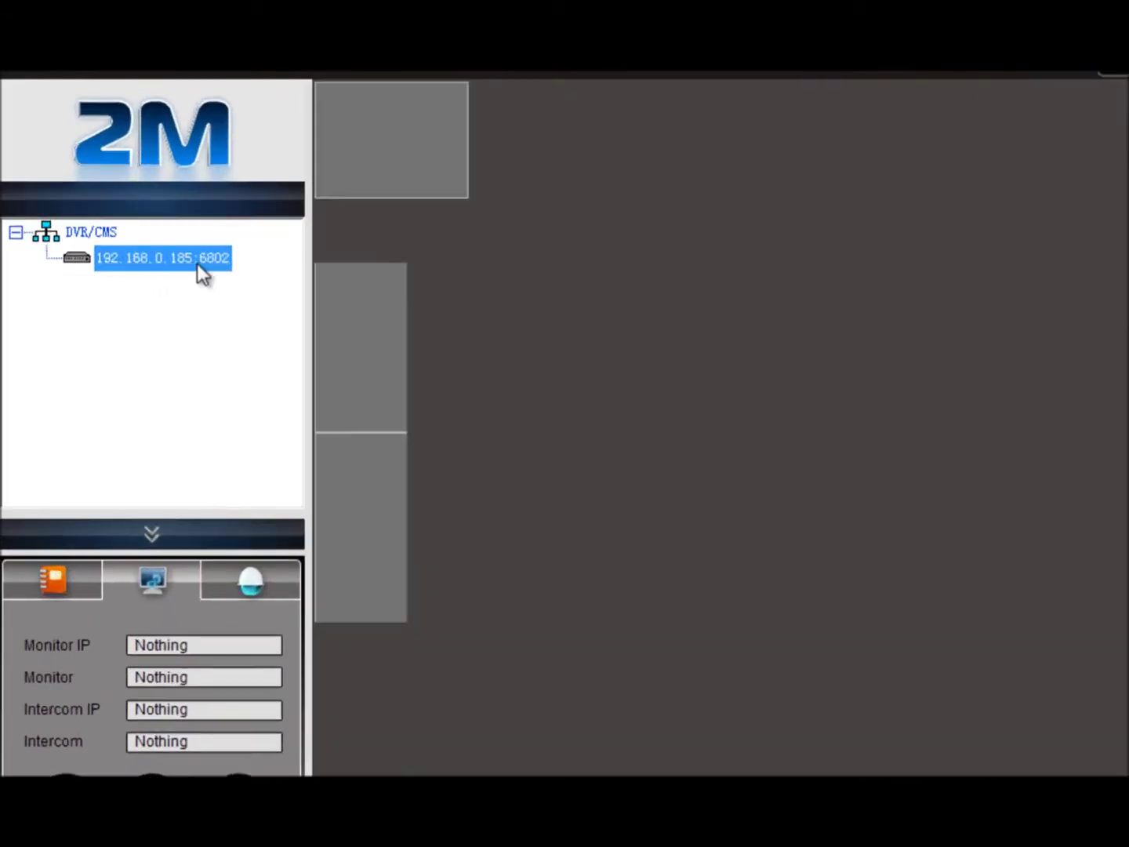
Step: Connect to the 192.168.0.185:6802 DVR from its device-tree entry
{"action": "right_click", "coordinate": [208, 252]}
{"action": "left_click", "coordinate": [232, 261]}
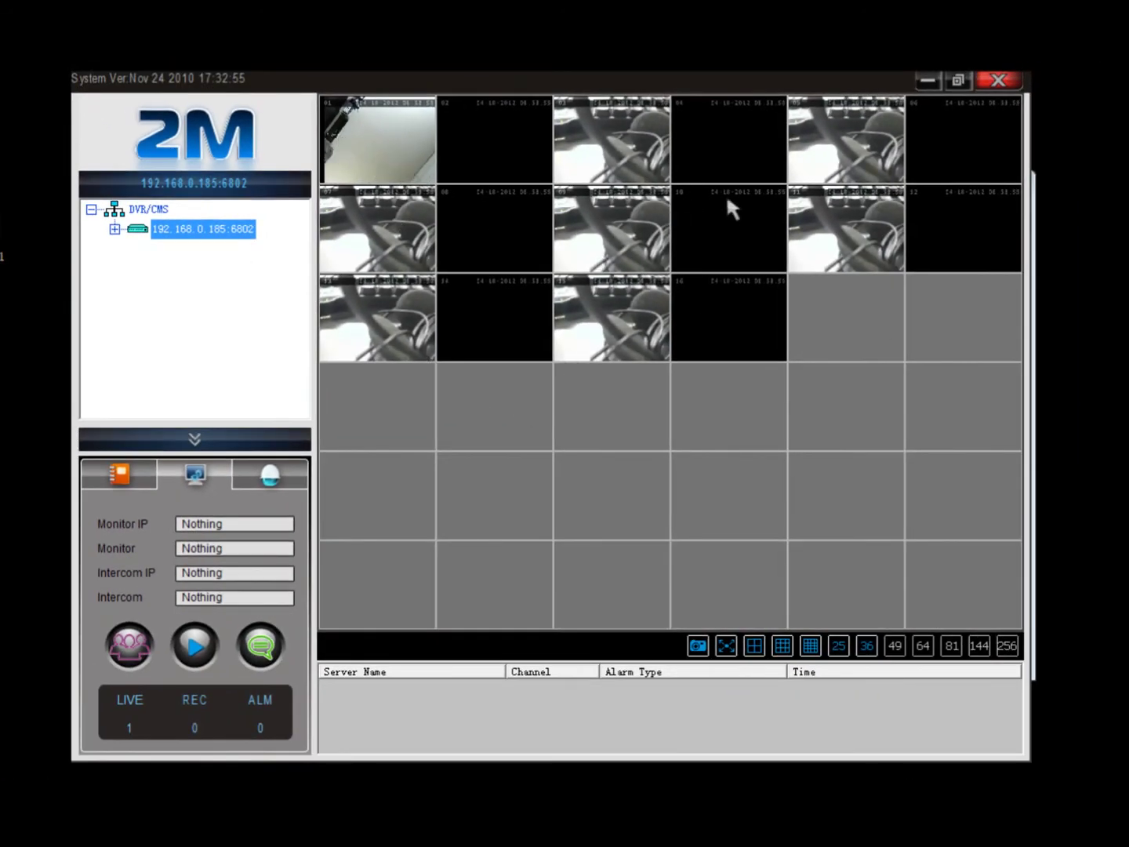
Step: Toggle camera 01's full view, then cycle the grid through 4, 9 and 16-pane layouts
{"action": "double_click", "coordinate": [406, 152]}
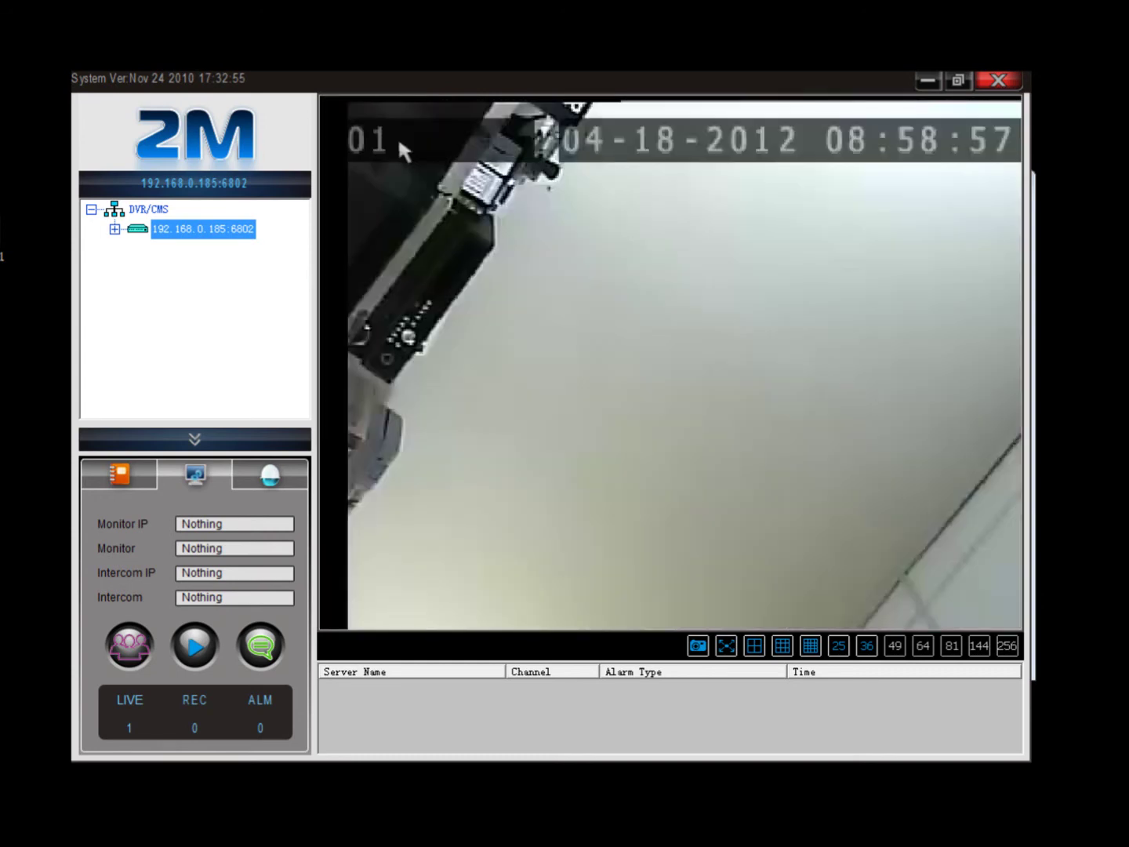
{"action": "double_click", "coordinate": [412, 151]}
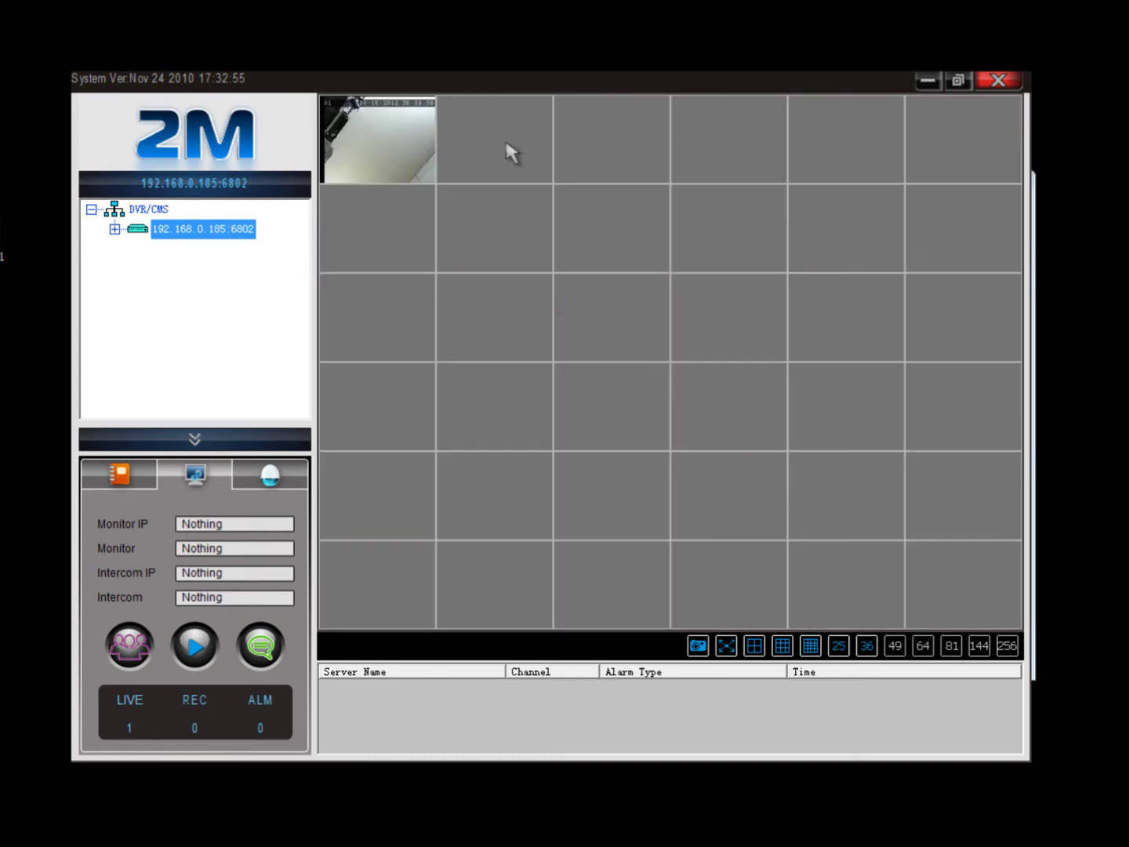
{"action": "left_click", "coordinate": [759, 649]}
{"action": "left_click", "coordinate": [783, 651]}
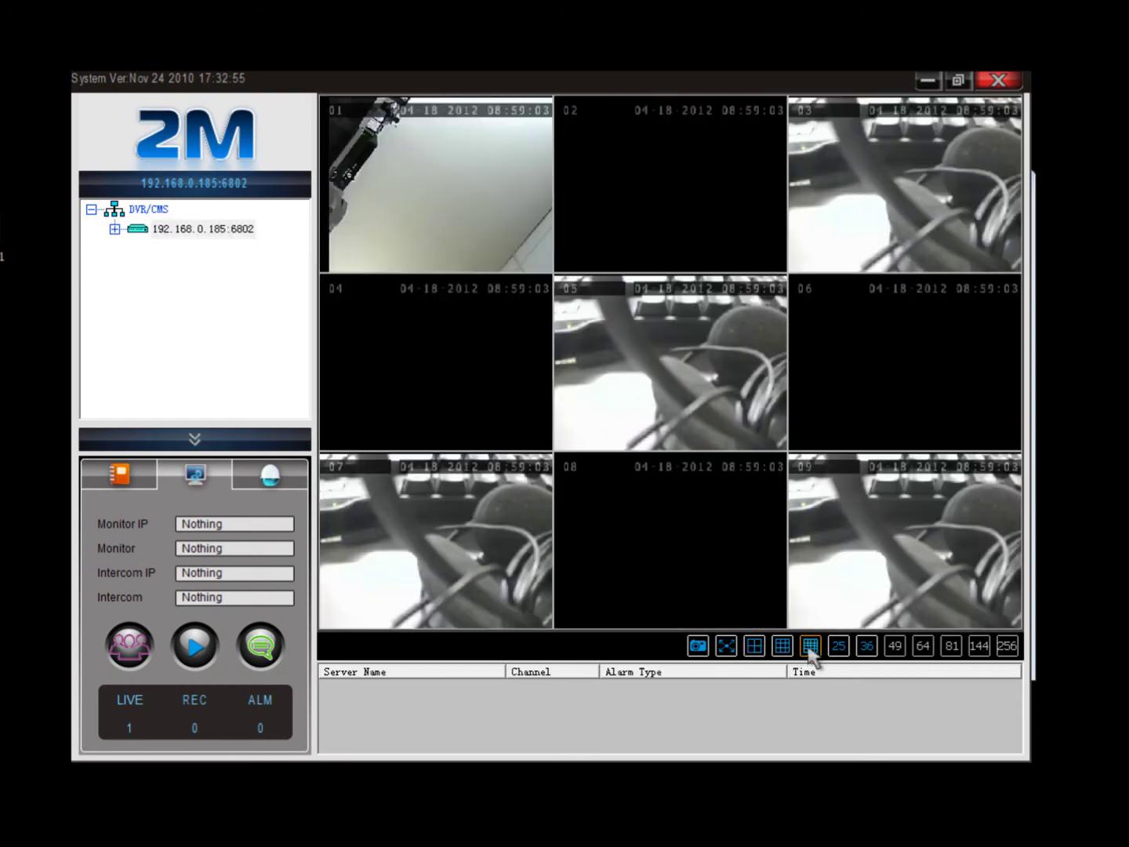
{"action": "left_click", "coordinate": [809, 646]}
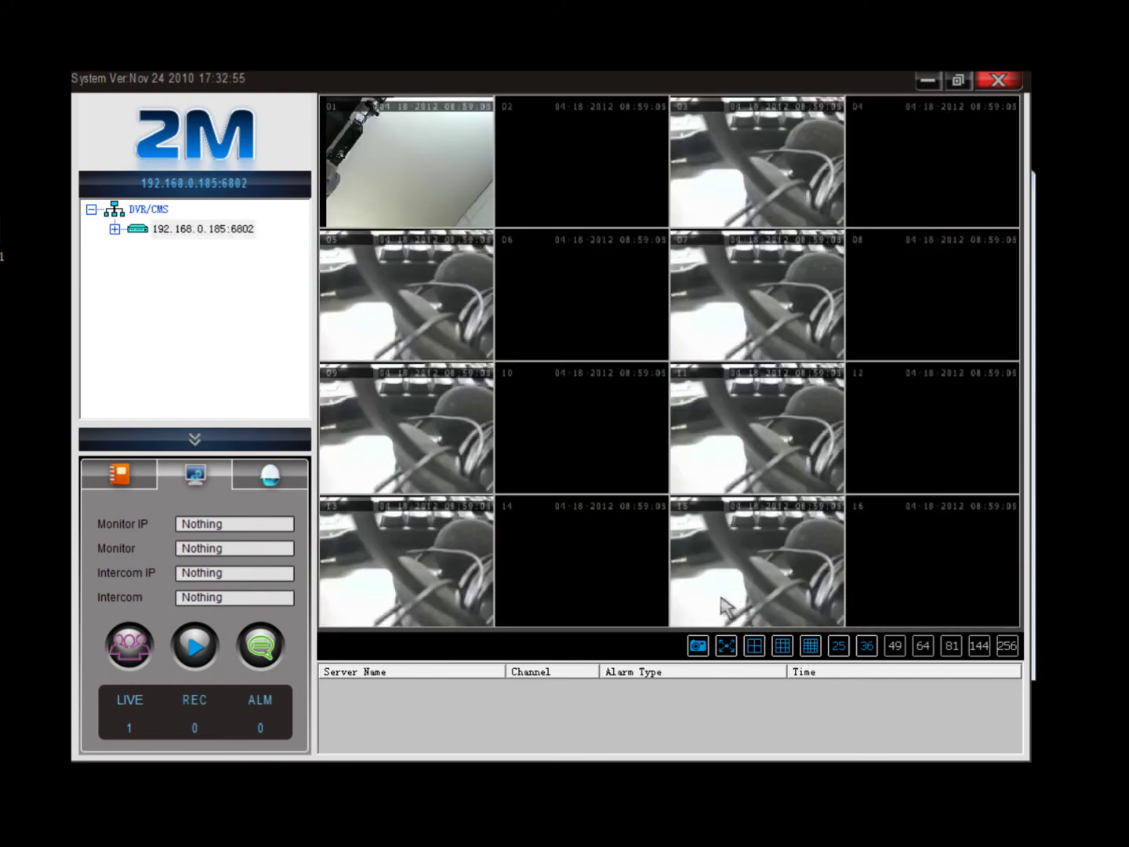